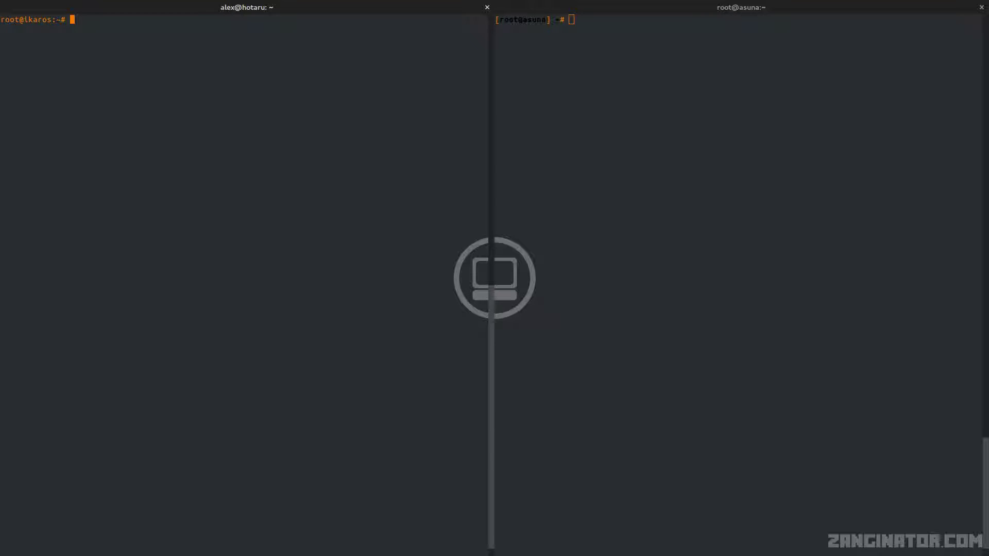
Step: Run uname -a on ikaros to confirm the 4.2.6-1-pve kernel, then refocus the ikaros pane
{"action": "type", "text": "uname -a"}
{"action": "key", "text": "Return"}
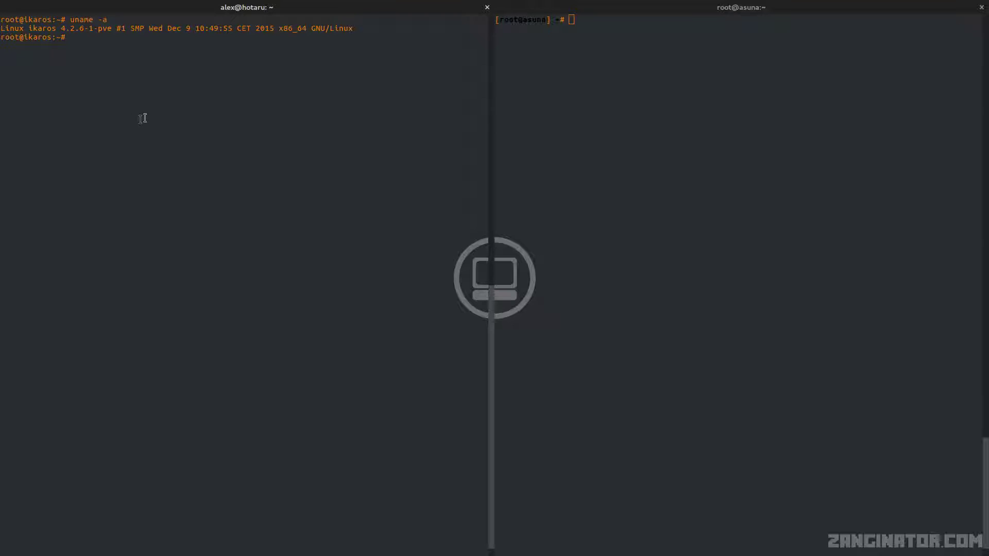
{"action": "left_click", "coordinate": [620, 103]}
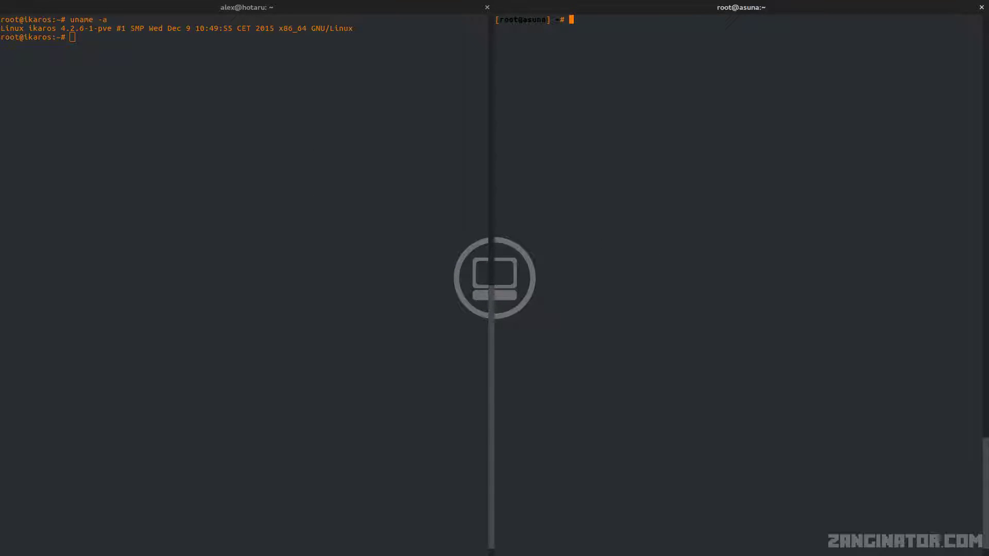
{"action": "left_click", "coordinate": [464, 95]}
Step: Run lspci and mark the two Intel 82599ES 10-Gigabit controllers at 13:00.0 and 13:00.1
{"action": "type", "text": "lspci"}
{"action": "key", "text": "Return"}
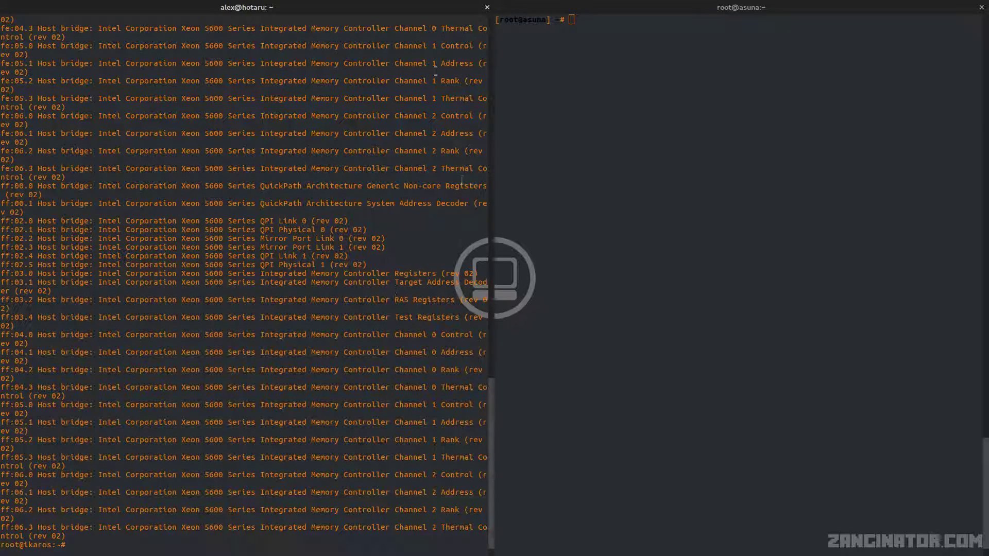
{"action": "scroll", "coordinate": [335, 263], "scroll_direction": "up", "scroll_amount": 20}
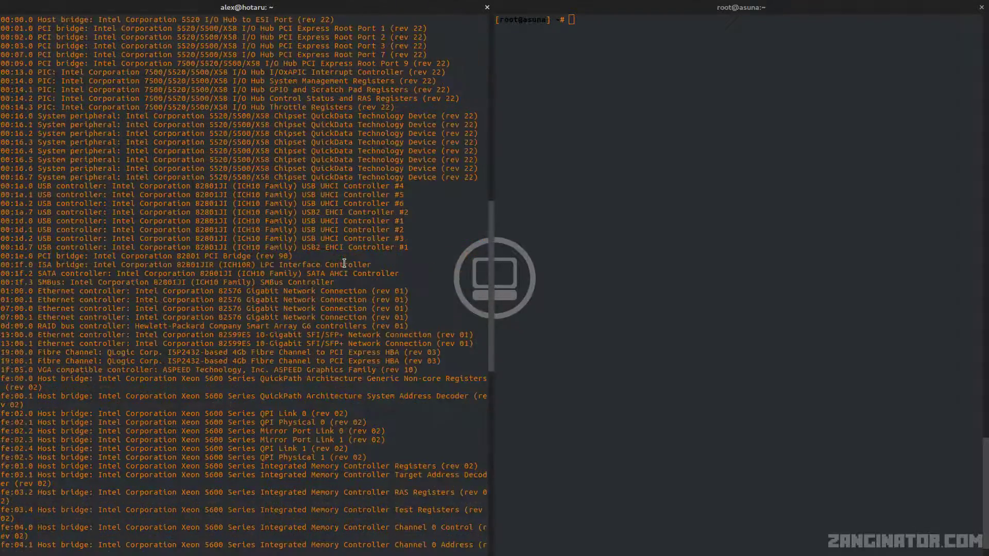
{"action": "scroll", "coordinate": [280, 263], "scroll_direction": "down", "scroll_amount": 10}
{"action": "left_click_drag", "start_coordinate": [38, 335], "coordinate": [473, 344]}
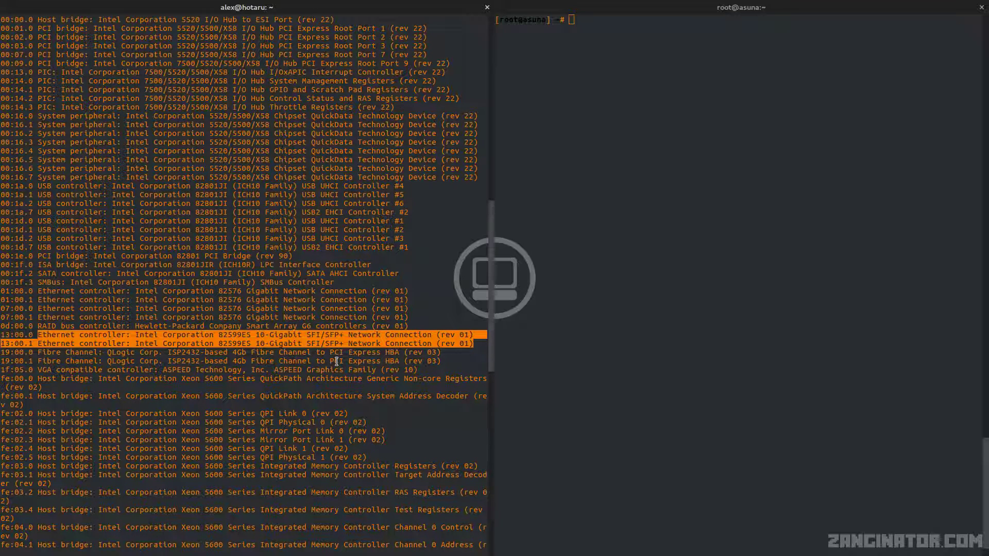
{"action": "left_click", "coordinate": [2, 336]}
{"action": "left_click_drag", "start_coordinate": [6, 335], "coordinate": [30, 337]}
{"action": "left_click", "coordinate": [37, 335]}
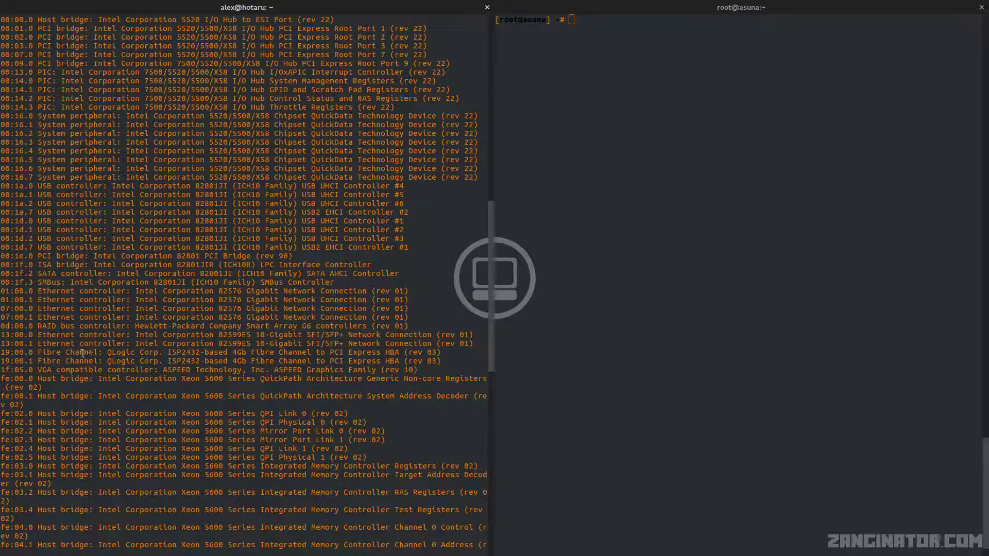
Step: Run ifconfig -a on ikaros and review eth2–eth5 through vmbr98 at 172.16.20.2, mask 255.255.255.248
{"action": "key", "text": "Return"}
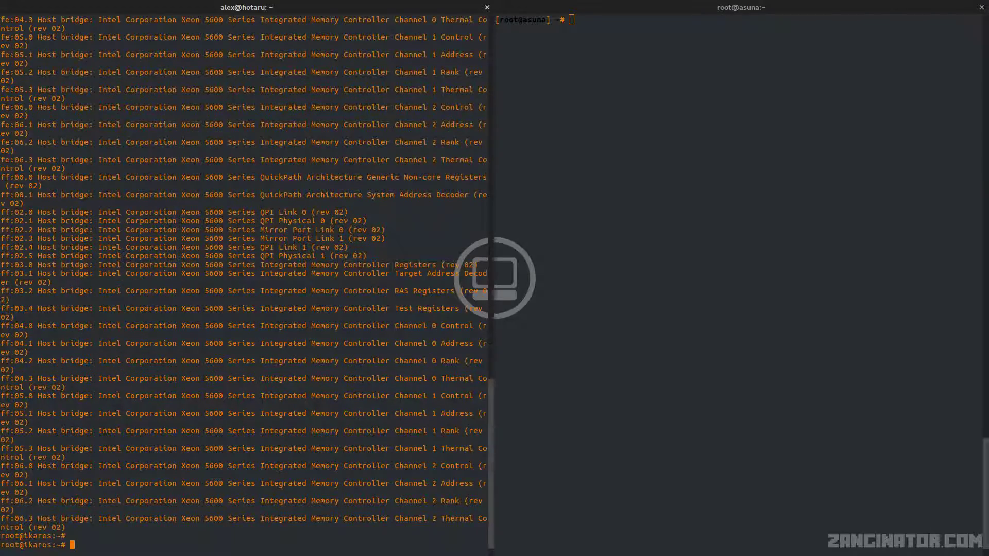
{"action": "type", "text": "ifconfig -a"}
{"action": "key", "text": "Return"}
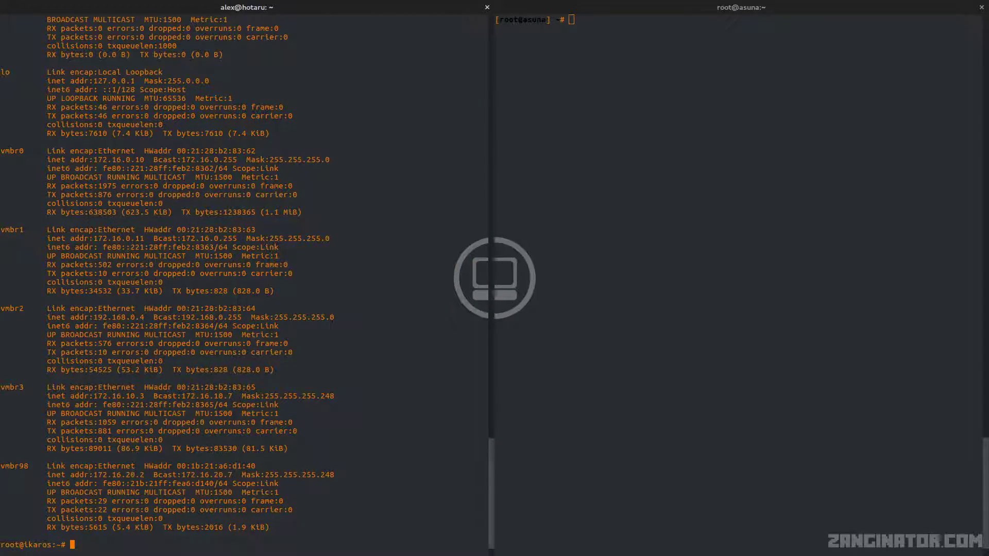
{"action": "scroll", "coordinate": [344, 277], "scroll_direction": "up", "scroll_amount": 9}
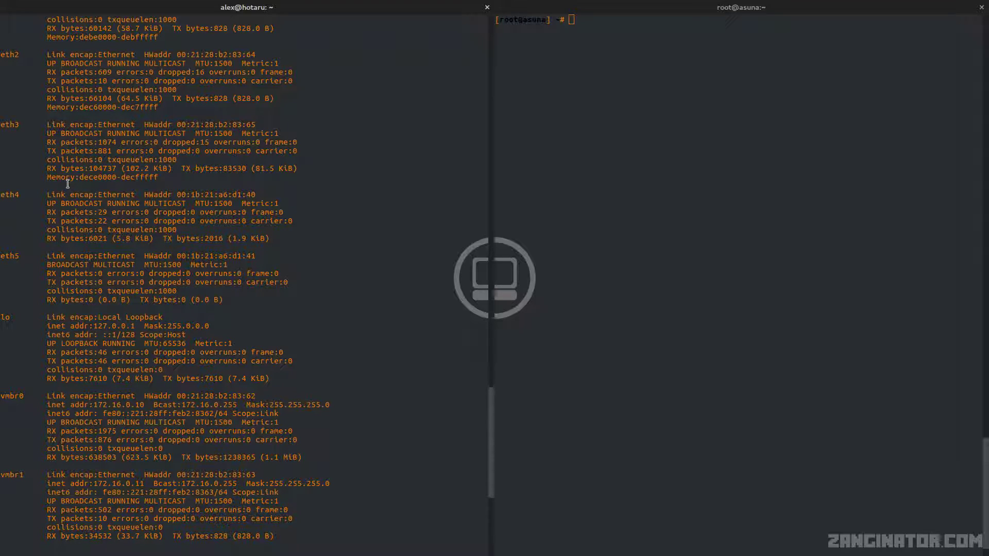
{"action": "scroll", "coordinate": [276, 201], "scroll_direction": "down", "scroll_amount": 9}
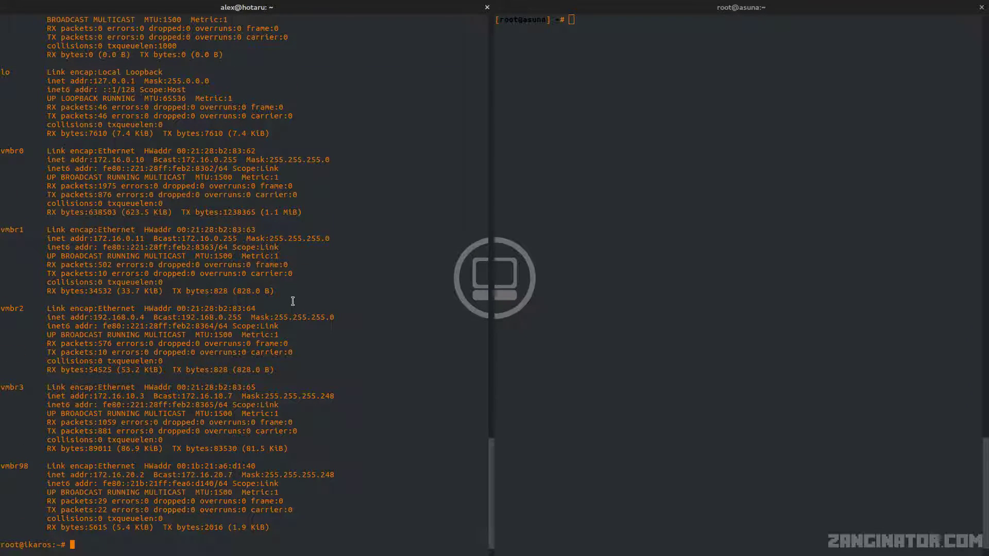
Step: Run ifconfig on asuna and find ix0 at 172.16.20.1 with netmask 0xfffffffc
{"action": "left_click", "coordinate": [641, 178]}
{"action": "type", "text": "ifconf"}
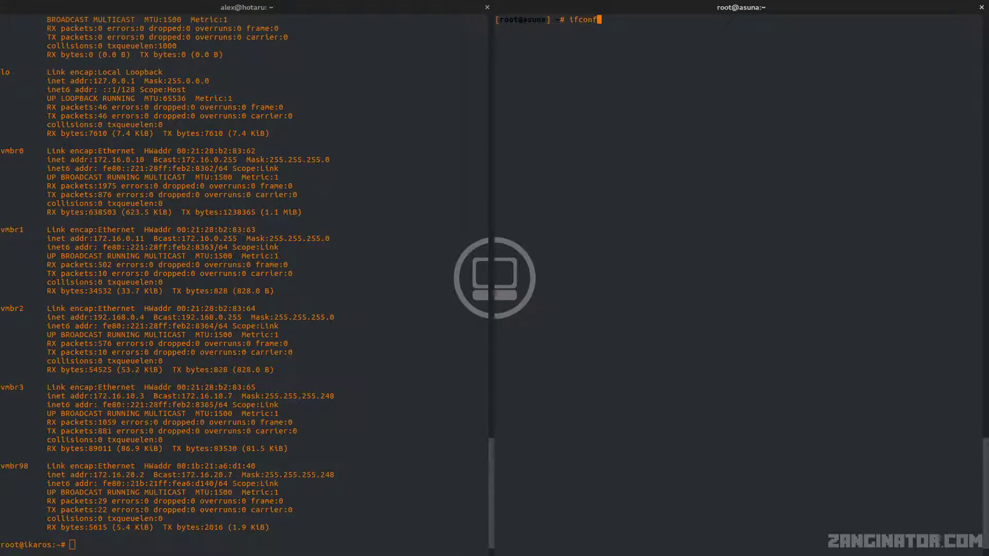
{"action": "type", "text": "ig"}
{"action": "key", "text": "Return"}
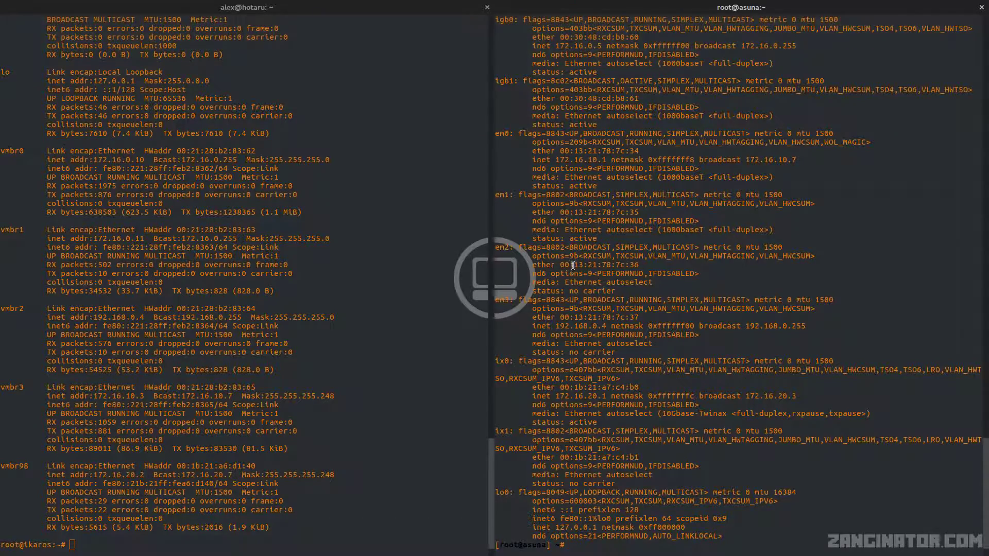
{"action": "scroll", "coordinate": [572, 270], "scroll_direction": "up", "scroll_amount": 2}
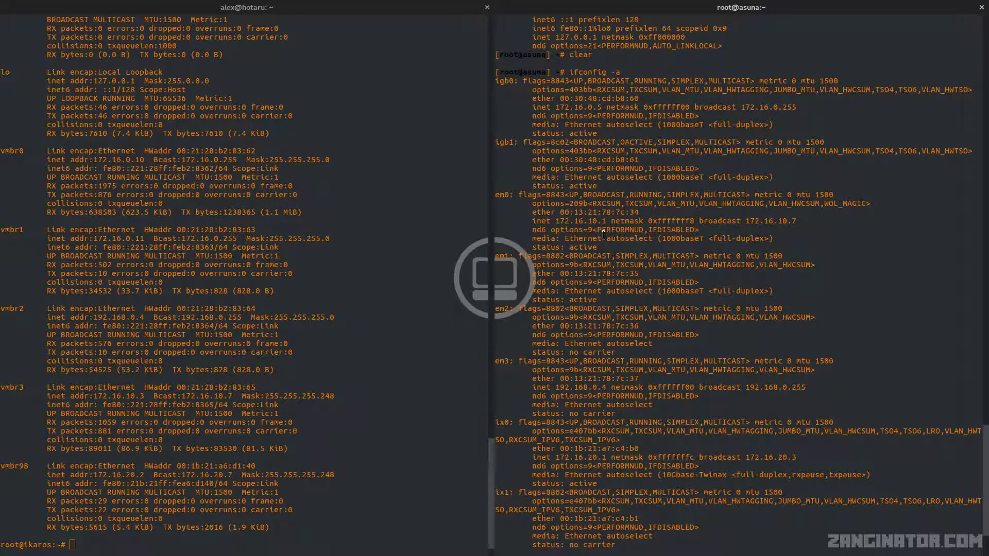
{"action": "scroll", "coordinate": [604, 239], "scroll_direction": "down", "scroll_amount": 2}
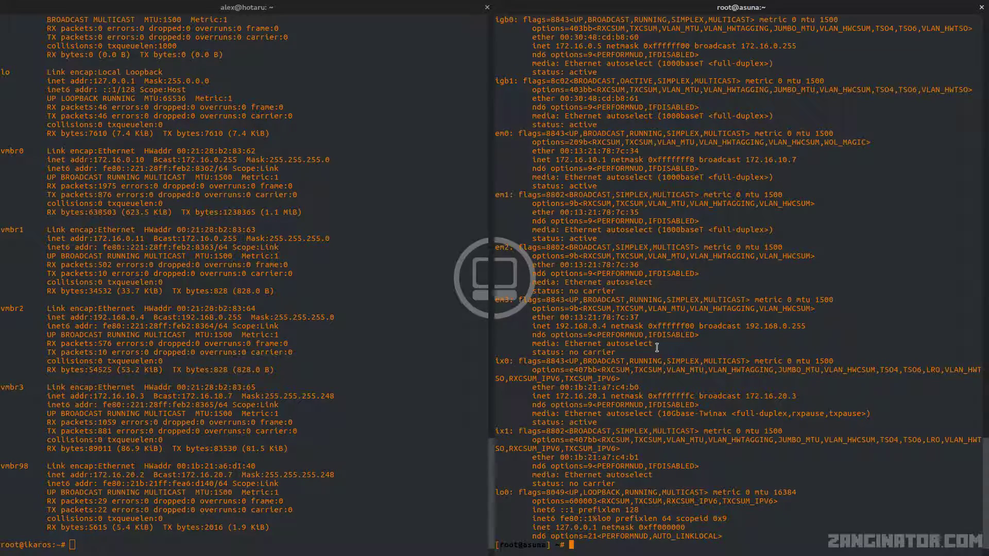
Step: View ikaros's Proxmox Network list with vmbr98 at 255.255.255.248, without creating a device
{"action": "key", "text": "alt+Tab"}
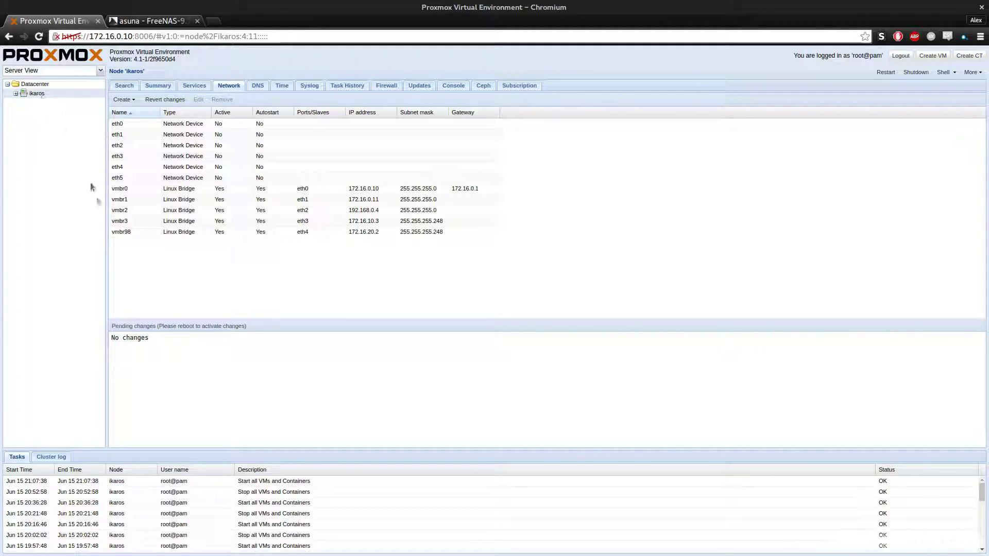
{"action": "left_click", "coordinate": [133, 100]}
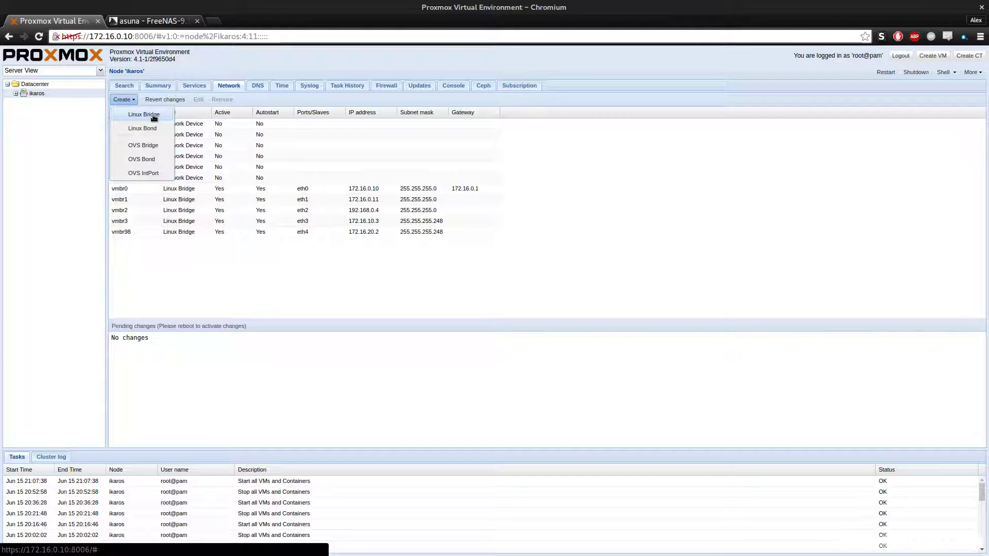
{"action": "left_click", "coordinate": [147, 256]}
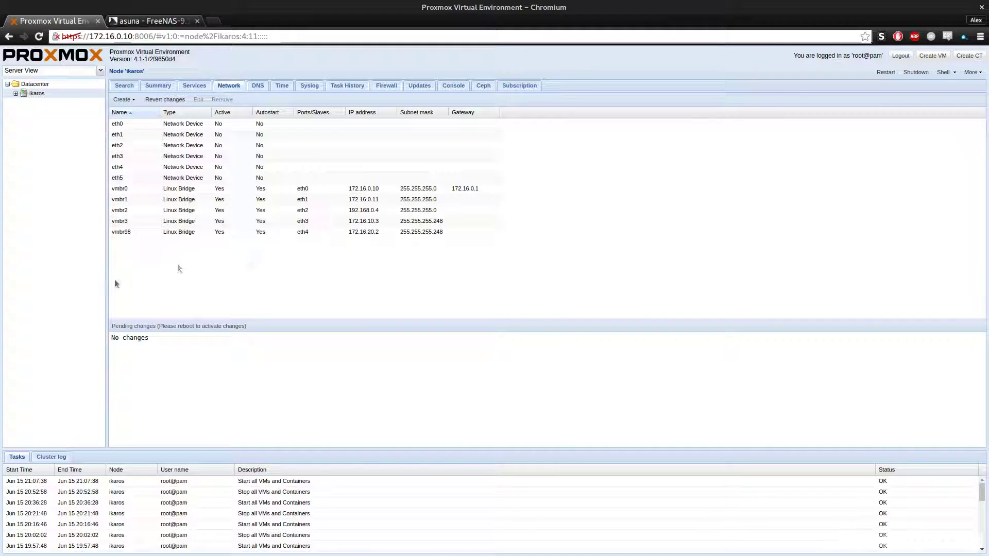
{"action": "key", "text": "alt+Tab"}
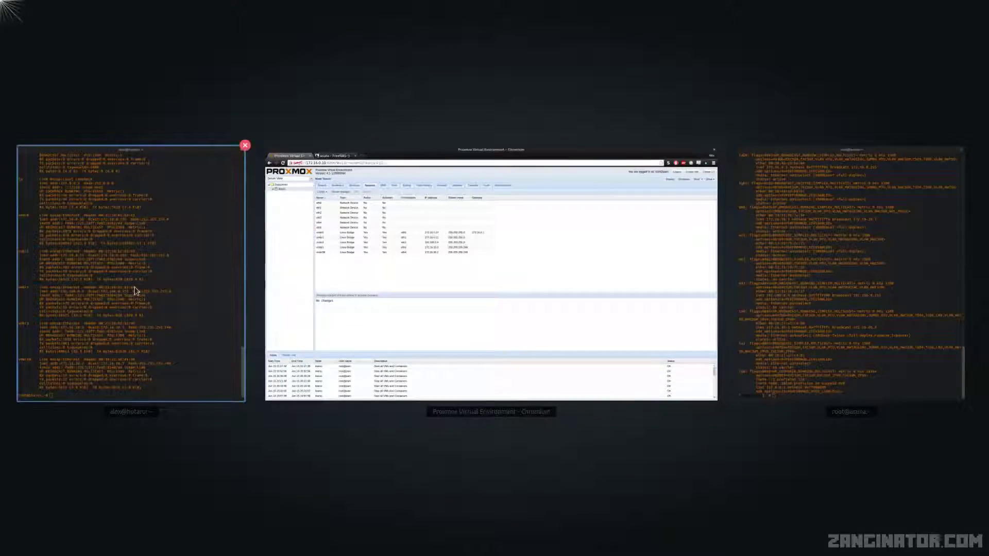
{"action": "type", "text": "sudo service networ"}
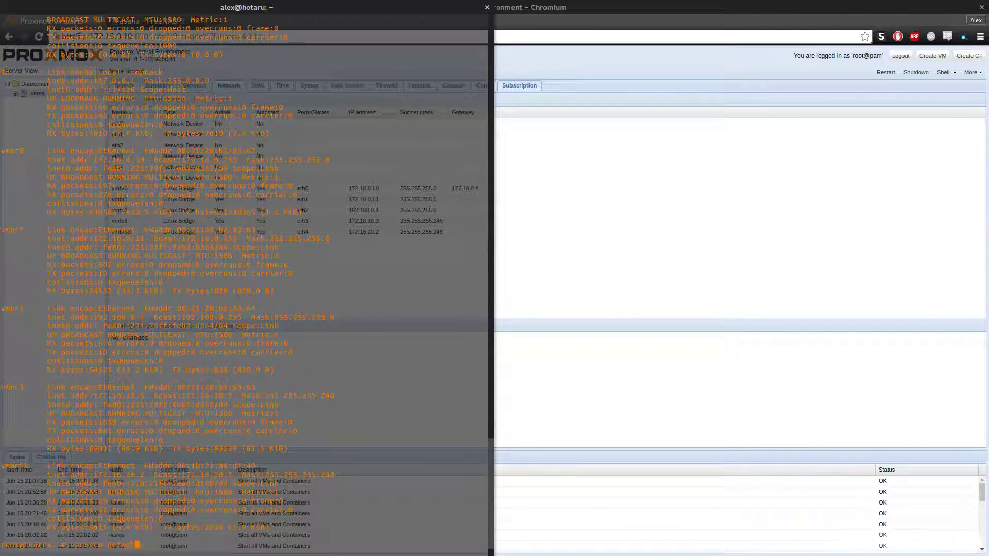
{"action": "type", "text": "king restart"}
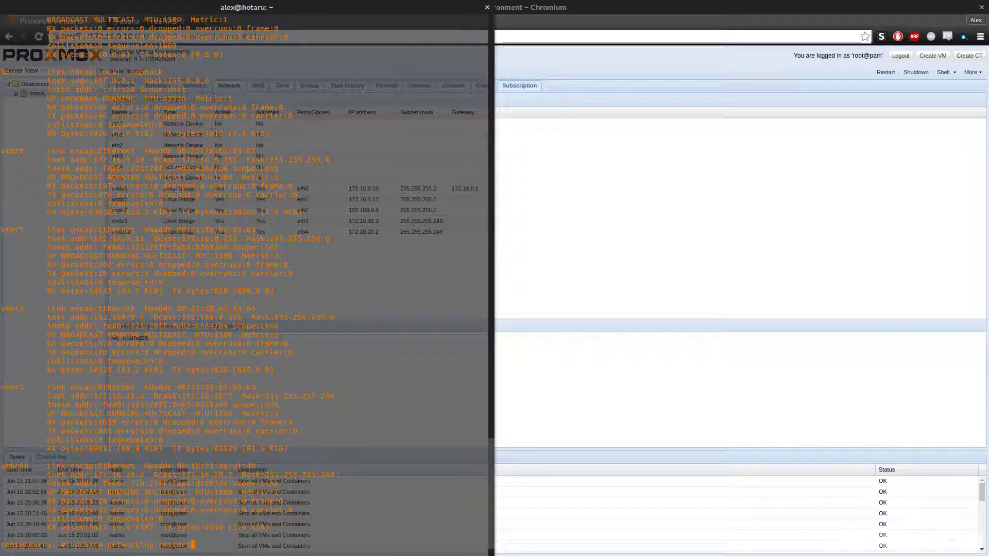
{"action": "key", "text": "BackSpace"}
{"action": "key", "text": "BackSpace"}
{"action": "key", "text": "BackSpace"}
{"action": "key", "text": "BackSpace"}
{"action": "key", "text": "BackSpace"}
{"action": "key", "text": "BackSpace"}
{"action": "key", "text": "BackSpace"}
{"action": "key", "text": "BackSpace"}
{"action": "key", "text": "BackSpace"}
{"action": "key", "text": "BackSpace"}
{"action": "key", "text": "BackSpace"}
{"action": "key", "text": "BackSpace"}
{"action": "key", "text": "BackSpace"}
{"action": "key", "text": "BackSpace"}
{"action": "key", "text": "BackSpace"}
{"action": "key", "text": "BackSpace"}
{"action": "key", "text": "BackSpace"}
{"action": "key", "text": "BackSpace"}
{"action": "key", "text": "BackSpace"}
{"action": "key", "text": "BackSpace"}
{"action": "key", "text": "BackSpace"}
{"action": "key", "text": "BackSpace"}
{"action": "key", "text": "BackSpace"}
{"action": "key", "text": "BackSpace"}
{"action": "key", "text": "BackSpace"}
{"action": "key", "text": "BackSpace"}
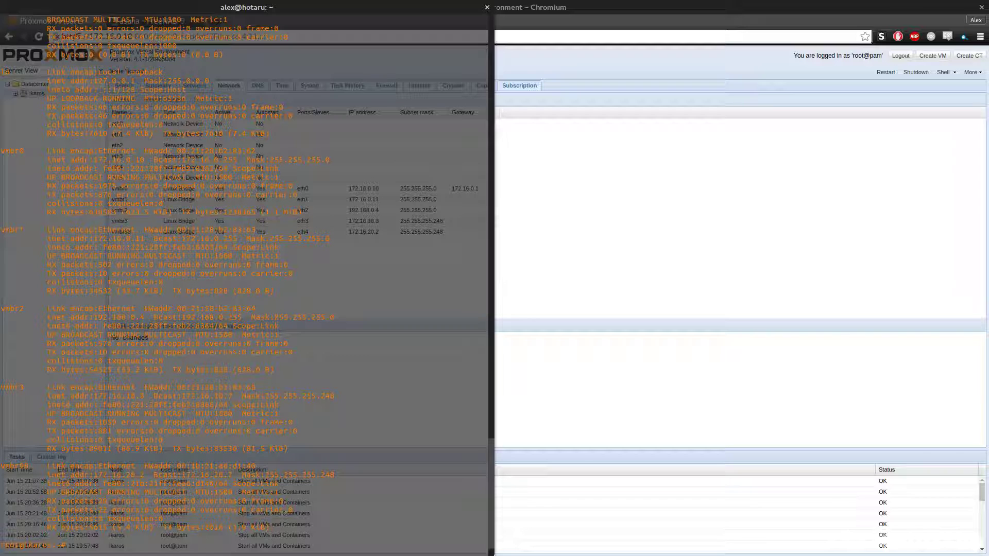
{"action": "left_click", "coordinate": [613, 283]}
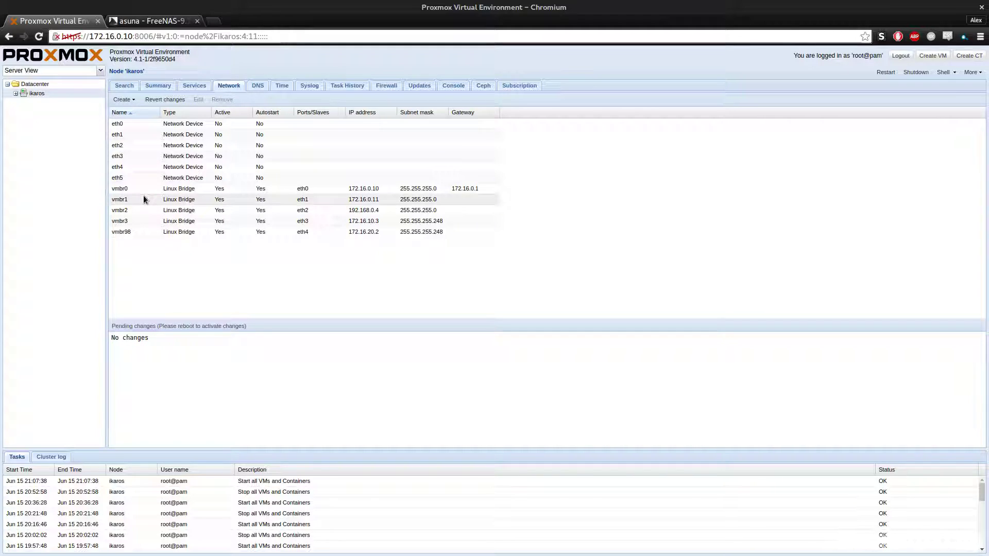
Step: Switch to the asuna FreeNAS tab showing System Information, build FreeNAS-9.10-STABLE
{"action": "left_click", "coordinate": [156, 24]}
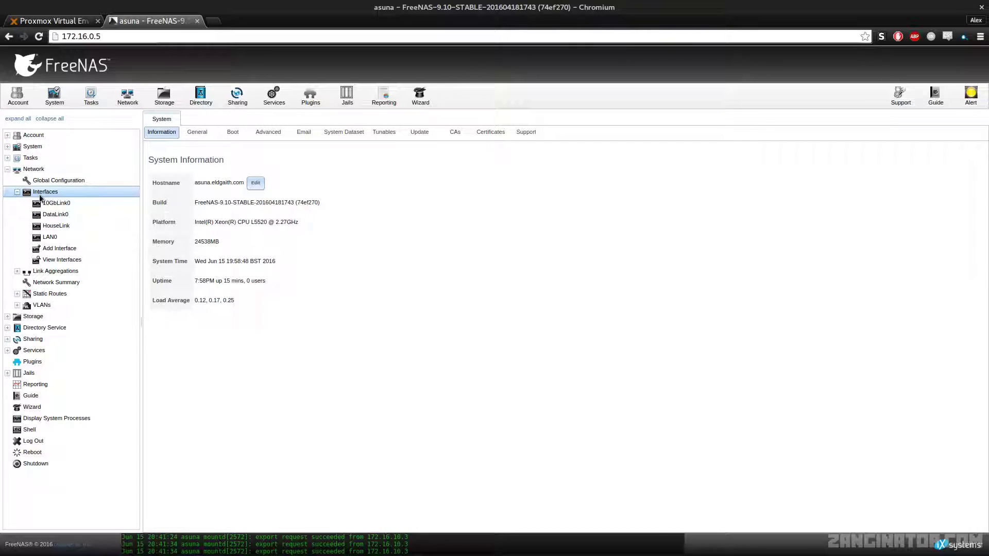
Step: Log back in to FreeNAS at 172.16.0.5 after the expired session
{"action": "left_click", "coordinate": [59, 248]}
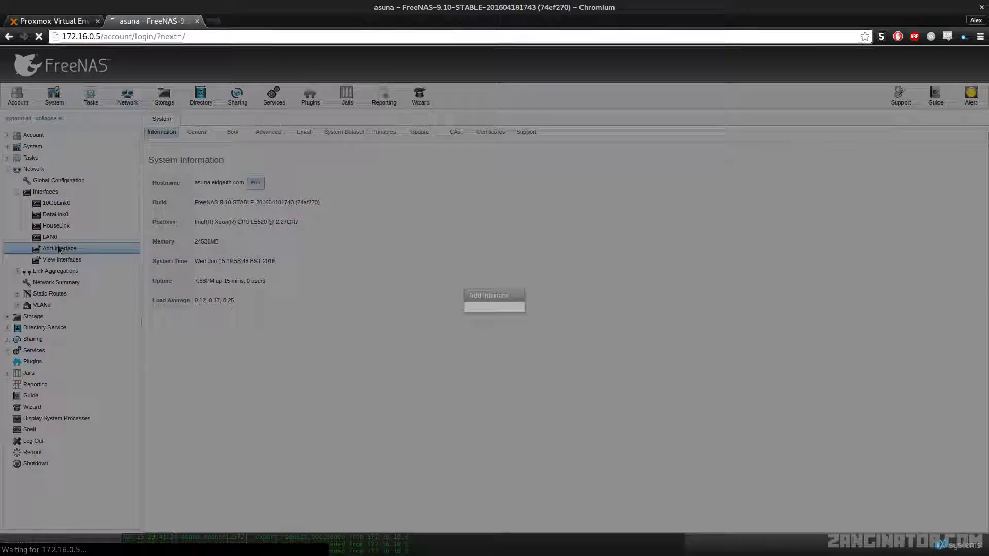
{"action": "left_click", "coordinate": [439, 320]}
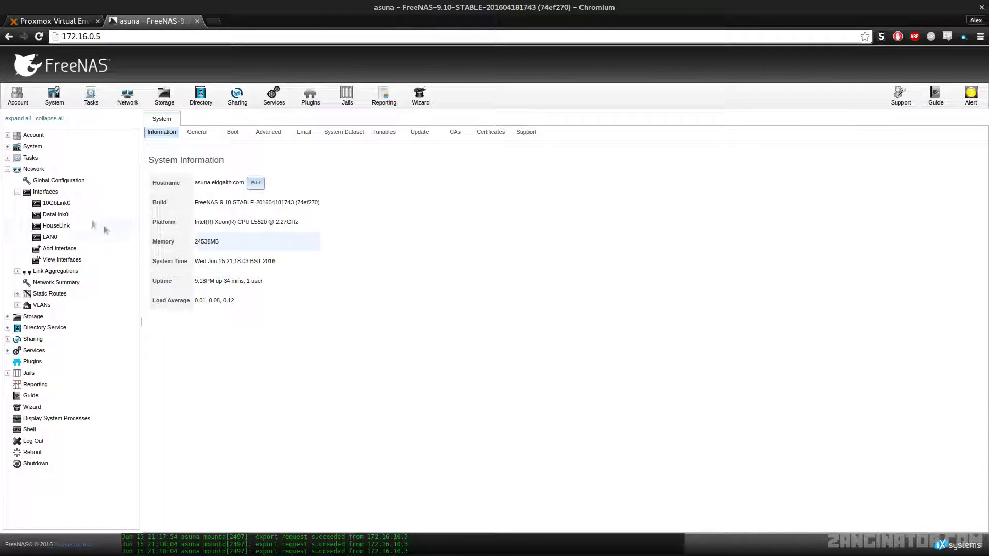
Step: Open FreeNAS's Add Interface form and inspect the NIC and IPv4 Netmask choices
{"action": "left_click", "coordinate": [54, 248]}
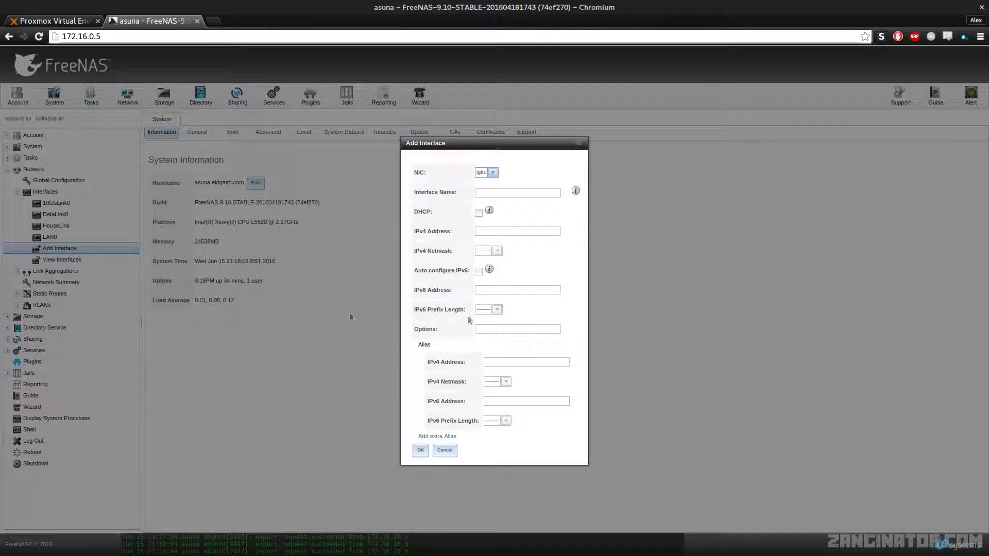
{"action": "left_click", "coordinate": [492, 173]}
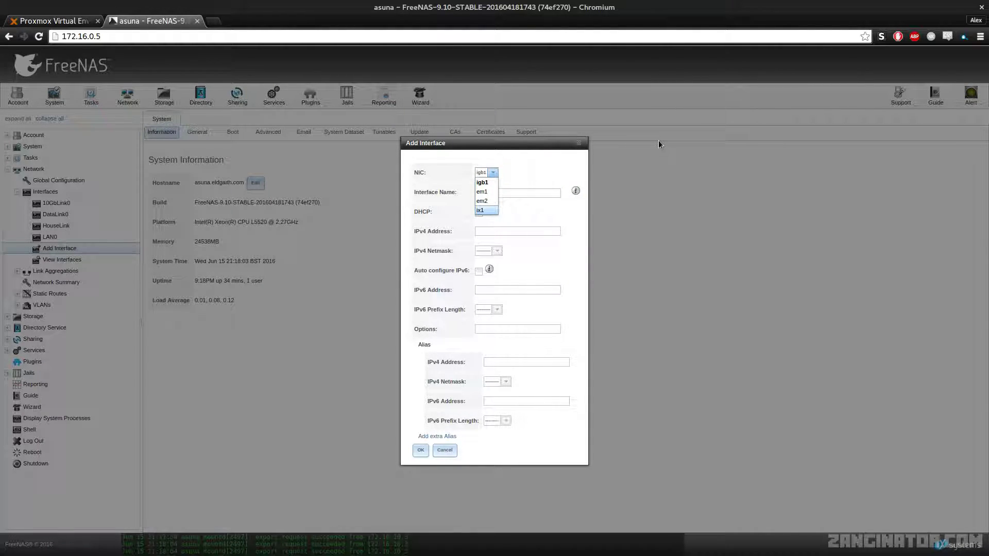
{"action": "left_click", "coordinate": [582, 173]}
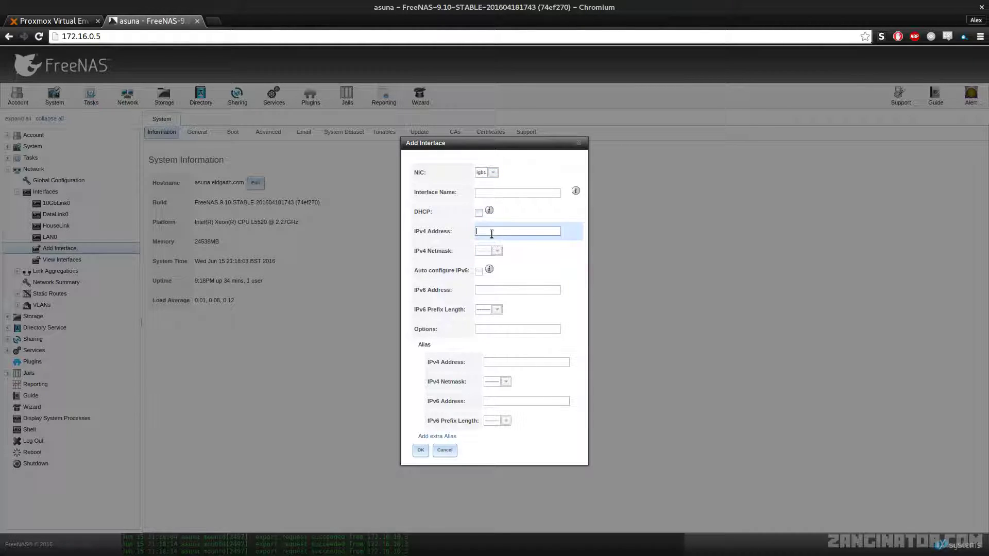
{"action": "left_click", "coordinate": [497, 251]}
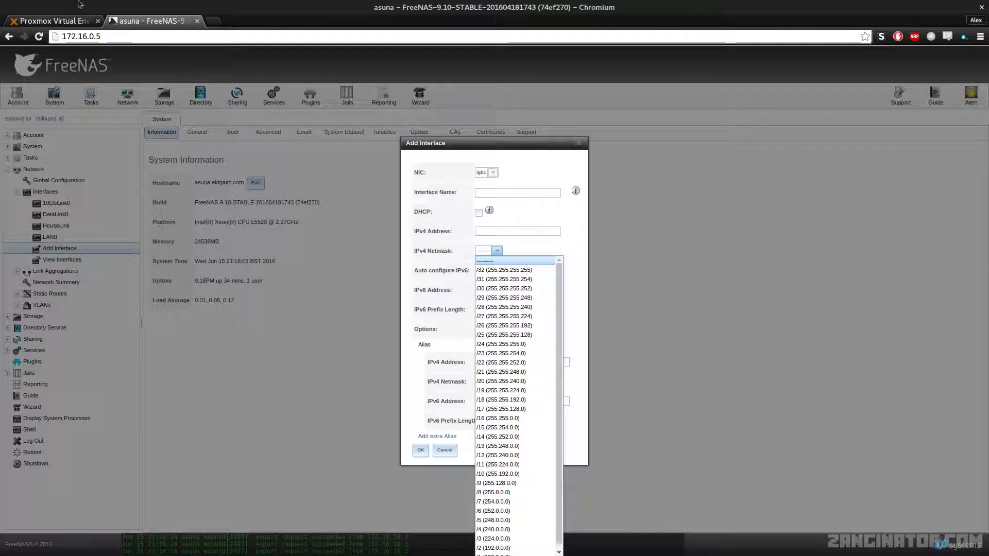
{"action": "left_click", "coordinate": [69, 21]}
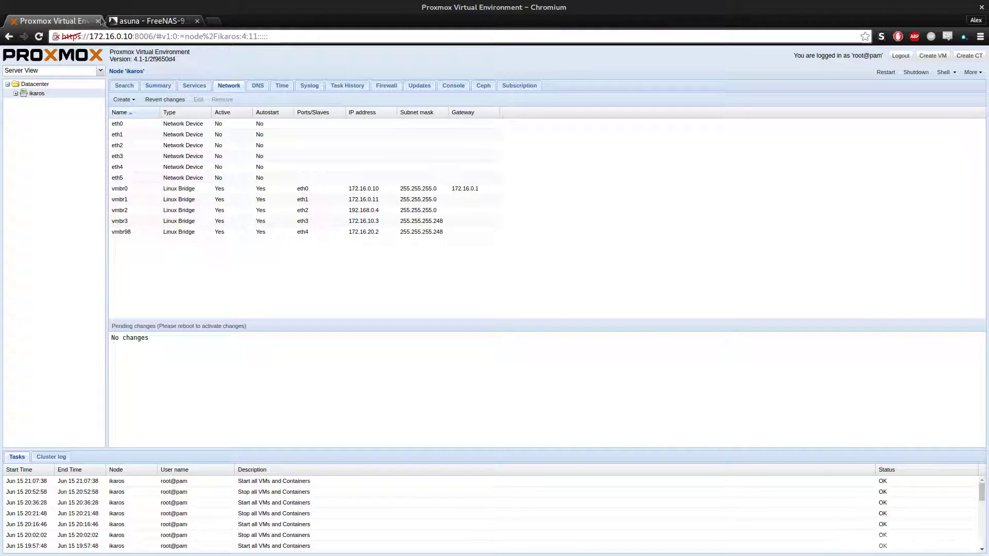
Step: Select vmbr98 in Proxmox to check its 255.255.255.248 mask, then dismiss FreeNAS's Add Interface form
{"action": "left_click", "coordinate": [445, 233]}
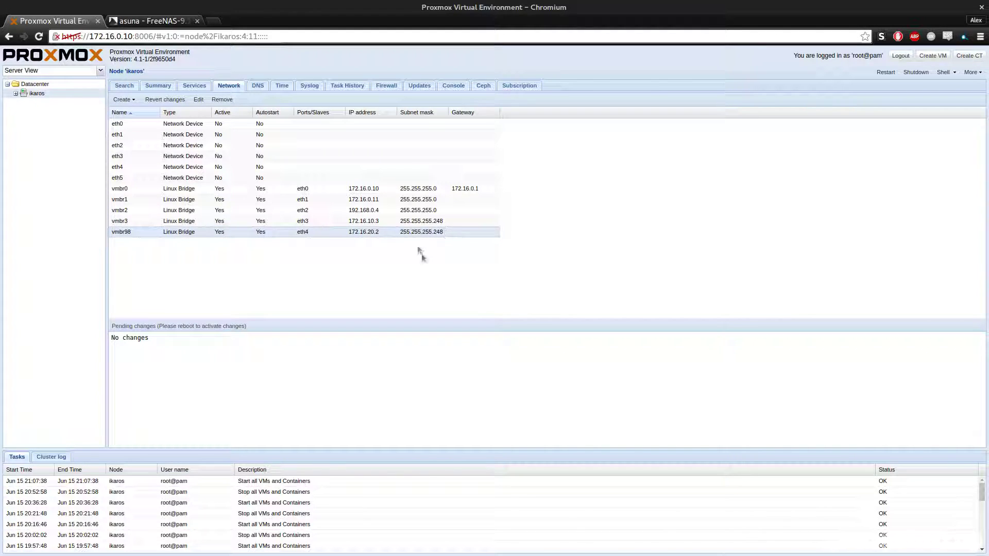
{"action": "left_click", "coordinate": [140, 22]}
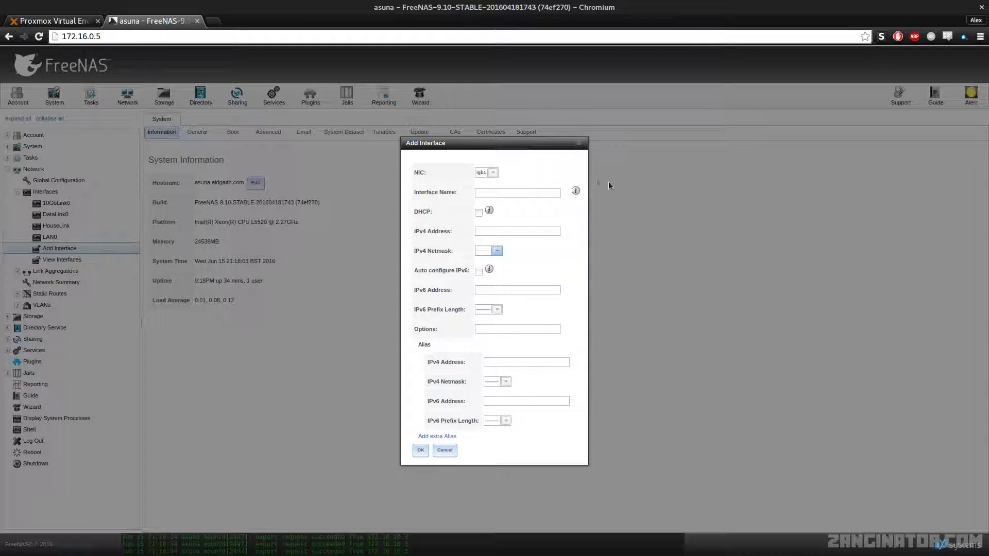
{"action": "left_click", "coordinate": [580, 145]}
Step: Open FreeNAS's 10GbLink0 settings (ix0, 172.16.20.1, /30 netmask), then return to Proxmox
{"action": "left_click", "coordinate": [57, 203]}
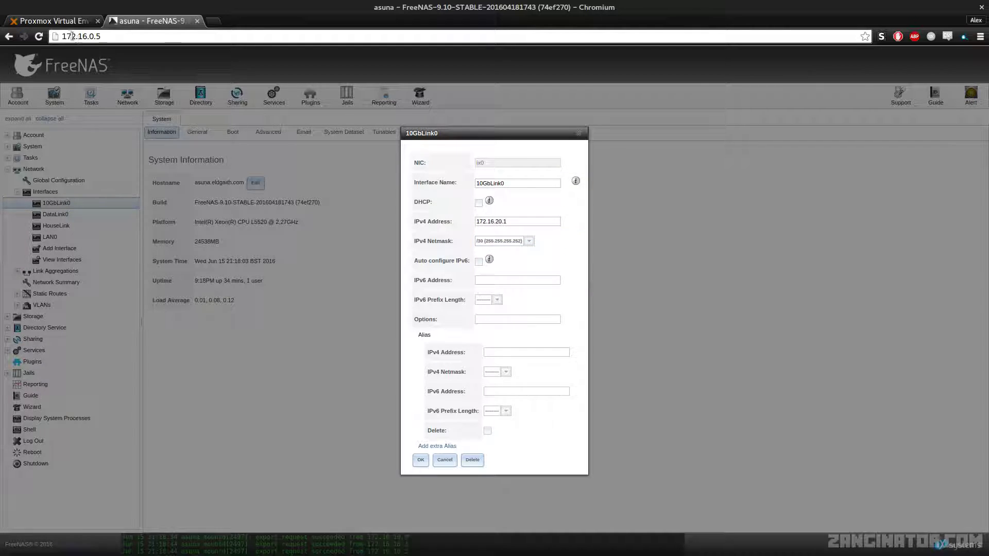
{"action": "left_click", "coordinate": [61, 22]}
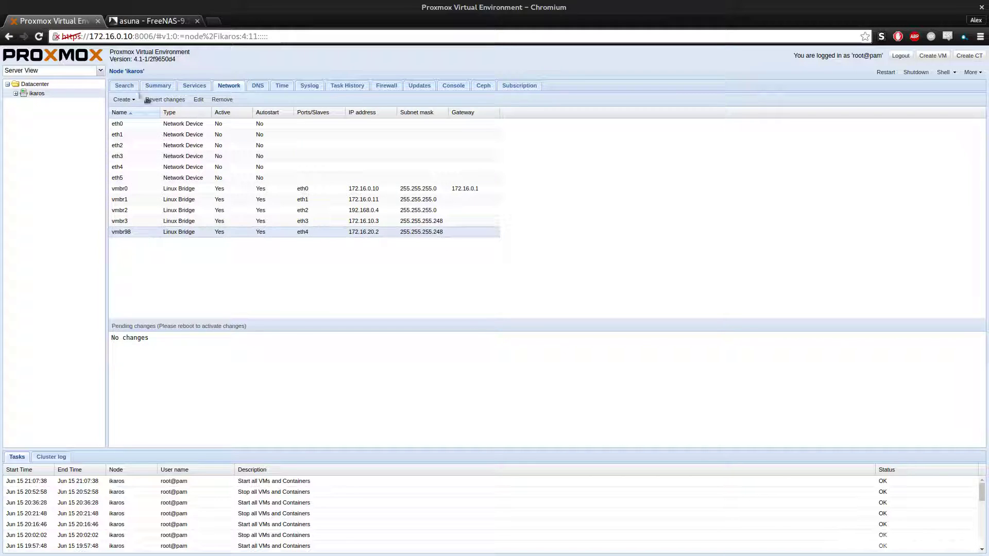
Step: Change vmbr98's subnet mask from 255.255.255.248 to 255.255.255.252, checked against FreeNAS 10GbLink0, and save
{"action": "left_click", "coordinate": [198, 99]}
{"action": "left_click", "coordinate": [465, 283]}
{"action": "key", "text": "BackSpace"}
{"action": "key", "text": "BackSpace"}
{"action": "key", "text": "BackSpace"}
{"action": "type", "text": "255.255.255.252"}
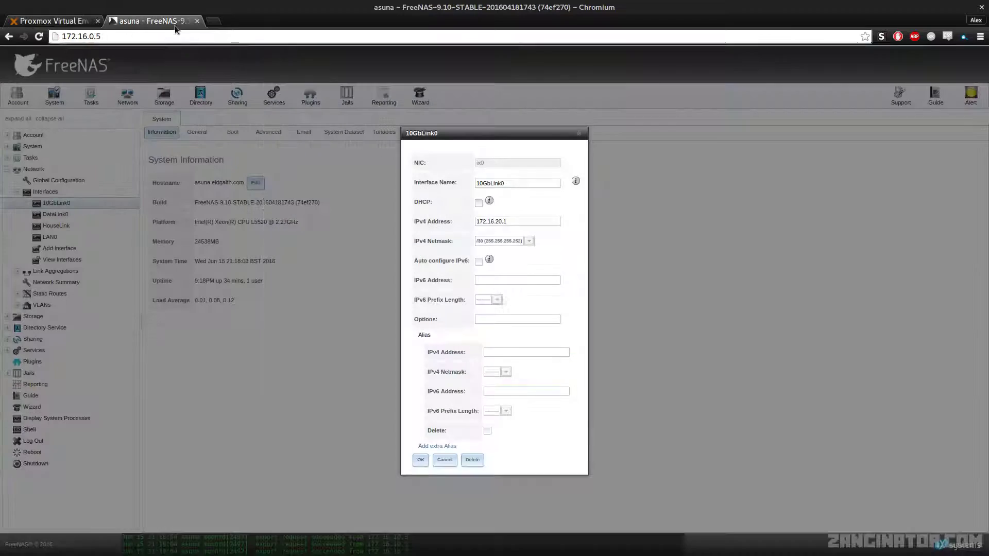
{"action": "left_click", "coordinate": [175, 25]}
{"action": "left_click", "coordinate": [578, 132]}
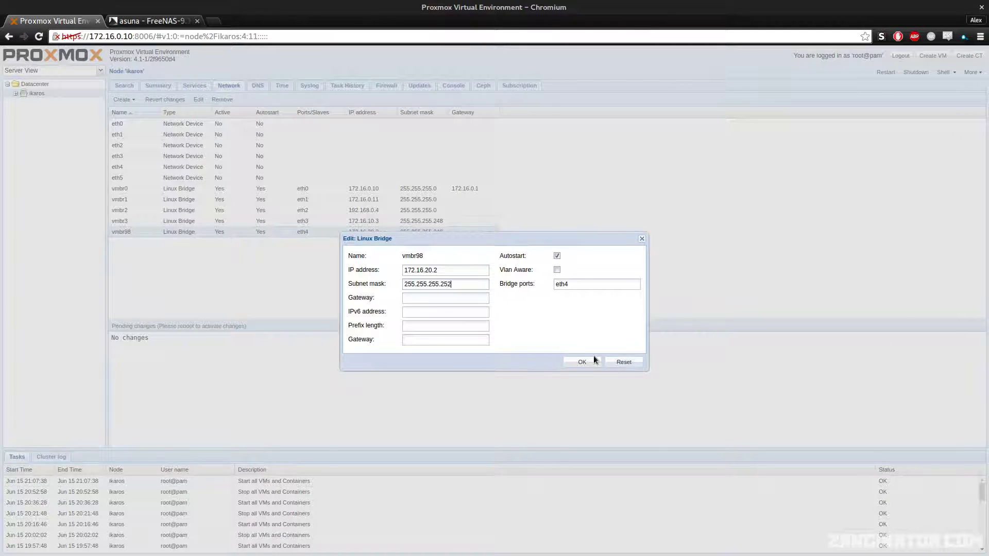
{"action": "left_click", "coordinate": [592, 361]}
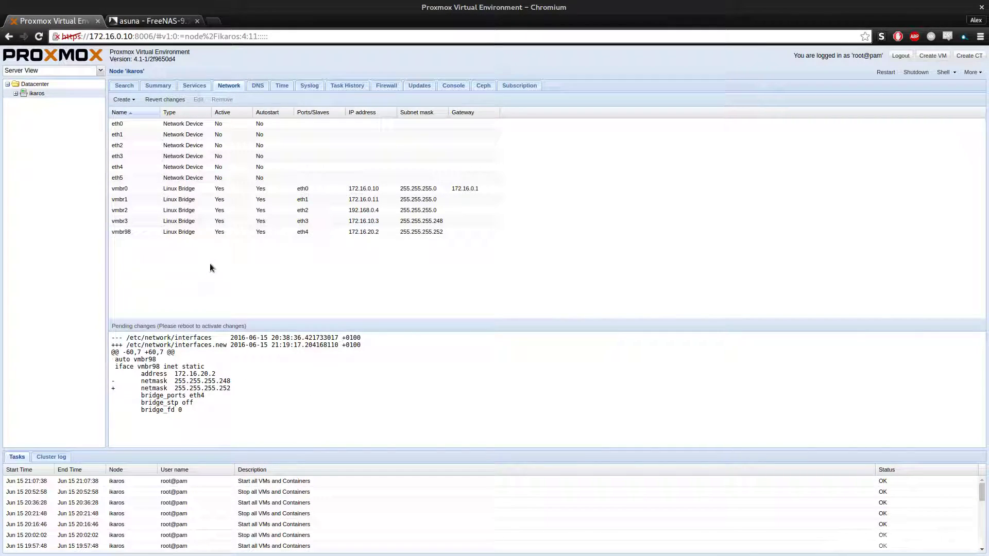
{"action": "key", "text": "alt+Tab"}
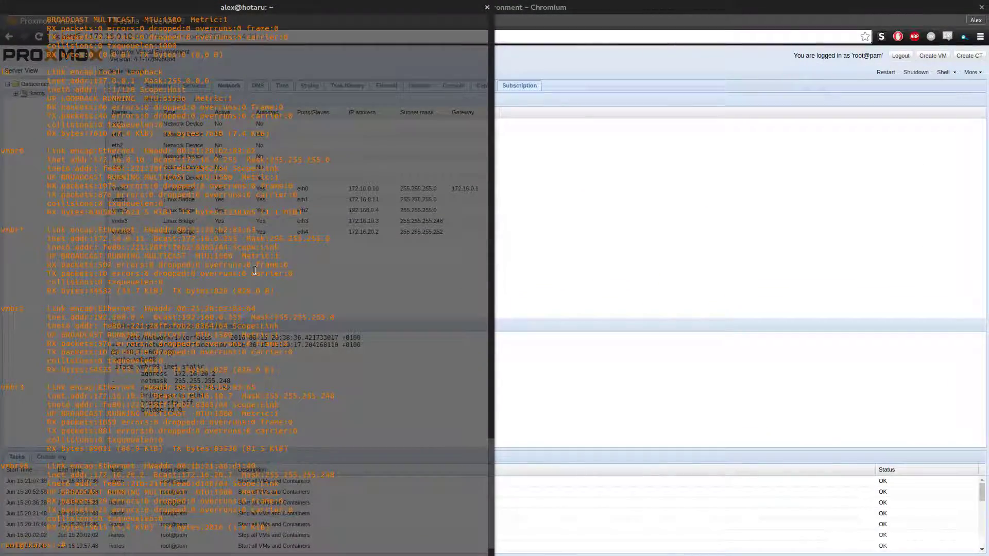
Step: Hide Chromium and ping 172.16.20.1 from the ikaros terminal, stopping it after 22 replies
{"action": "right_click", "coordinate": [604, 8]}
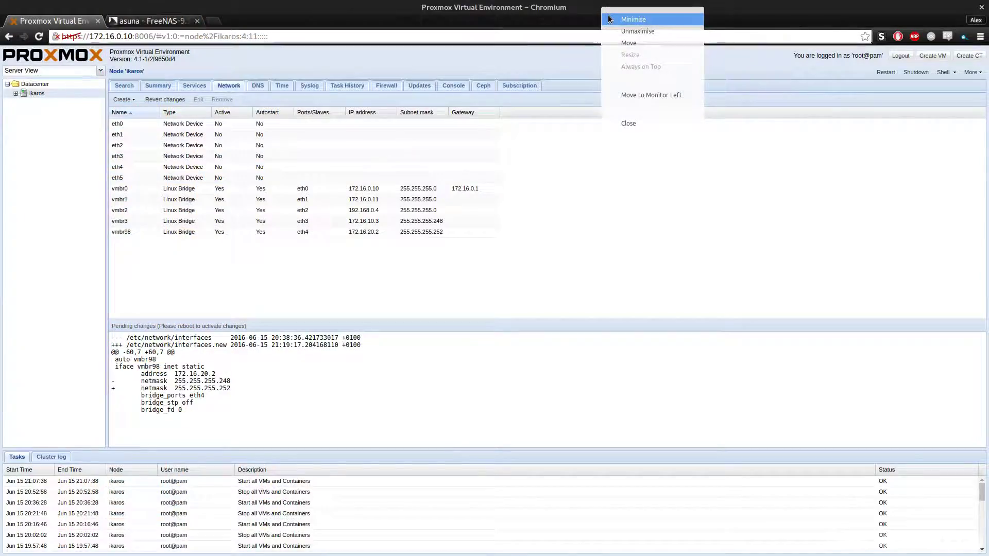
{"action": "left_click", "coordinate": [609, 19]}
{"action": "type", "text": "ping 172"}
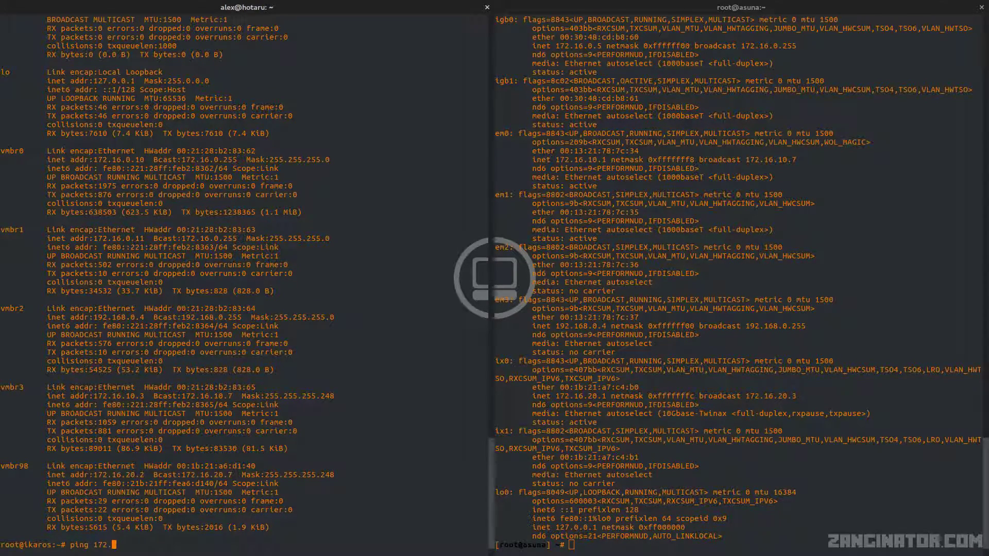
{"action": "type", "text": ".16.20.1"}
{"action": "key", "text": "Return"}
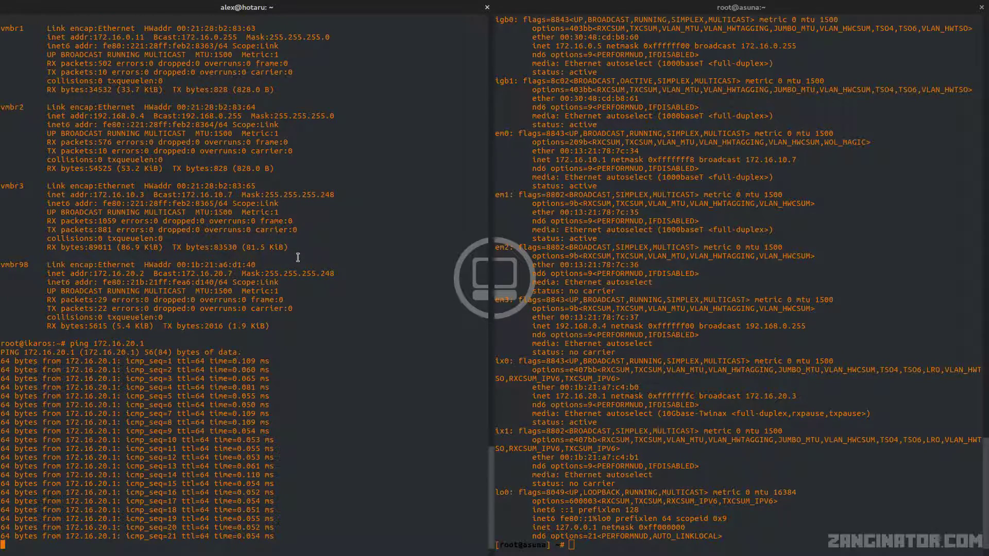
{"action": "key", "text": "ctrl+z"}
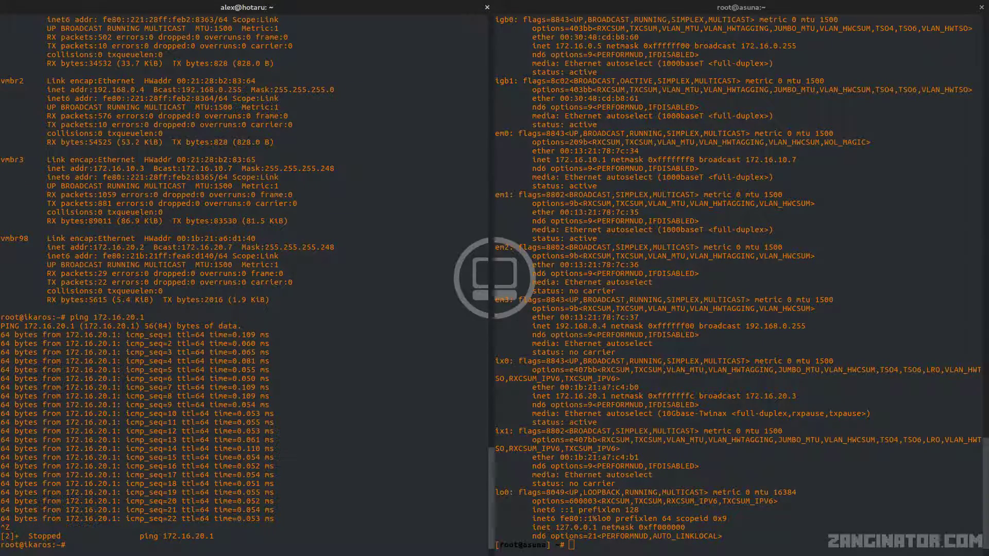